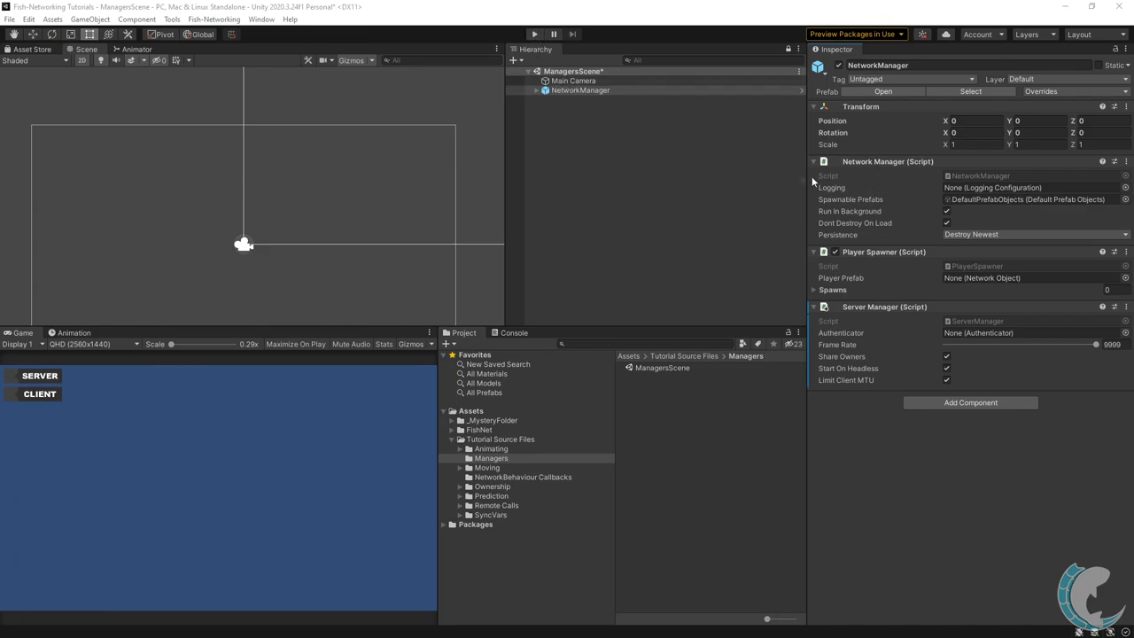
Run the scene briefly, scrolling through the Inspector, then stop playback.
click(535, 35)
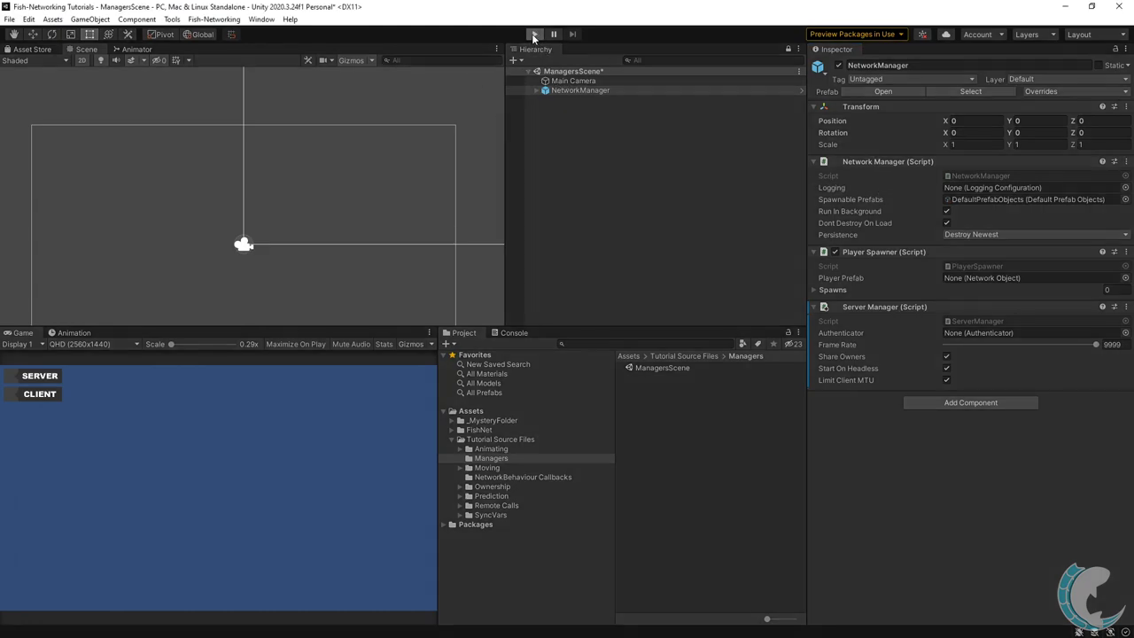
scroll(974, 254, down, 3)
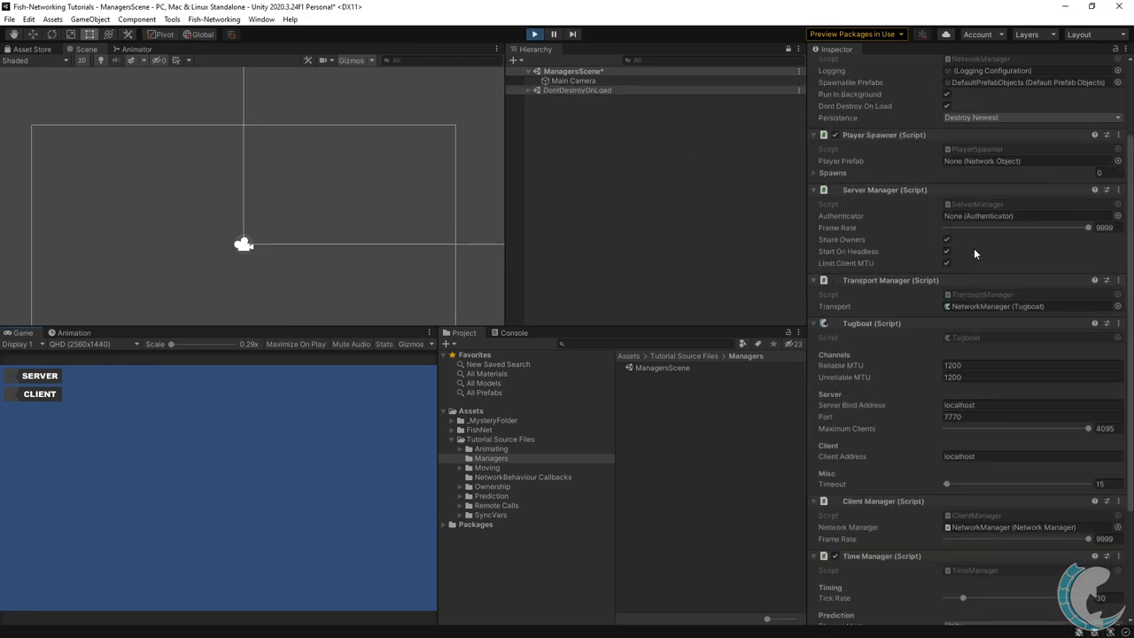
scroll(975, 254, down, 3)
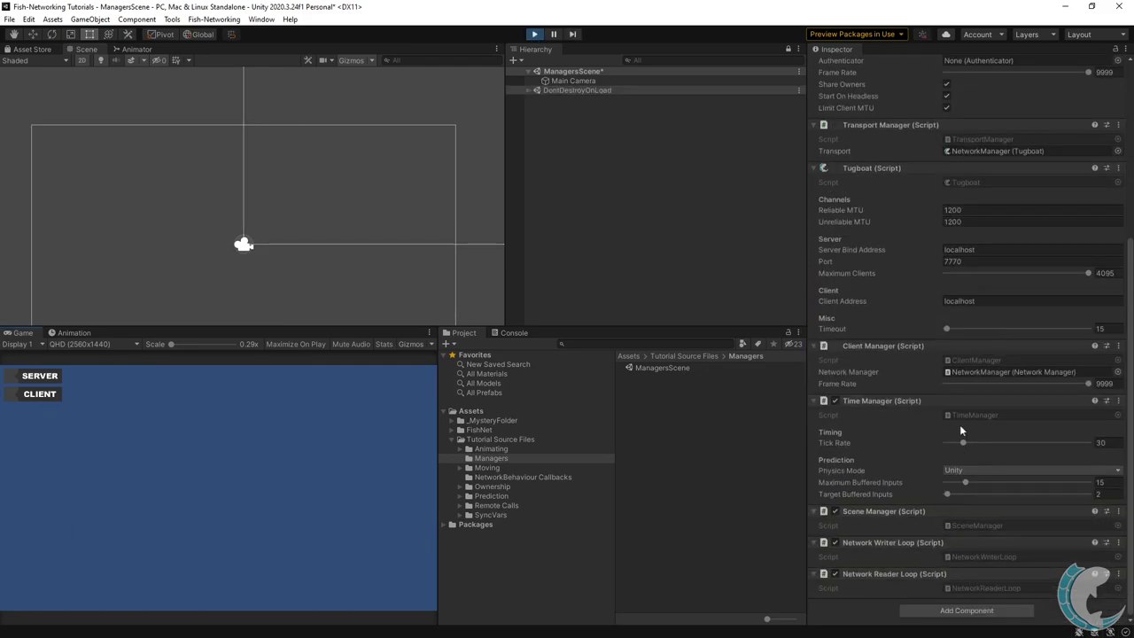
scroll(983, 458, up, 5)
scroll(983, 457, down, 5)
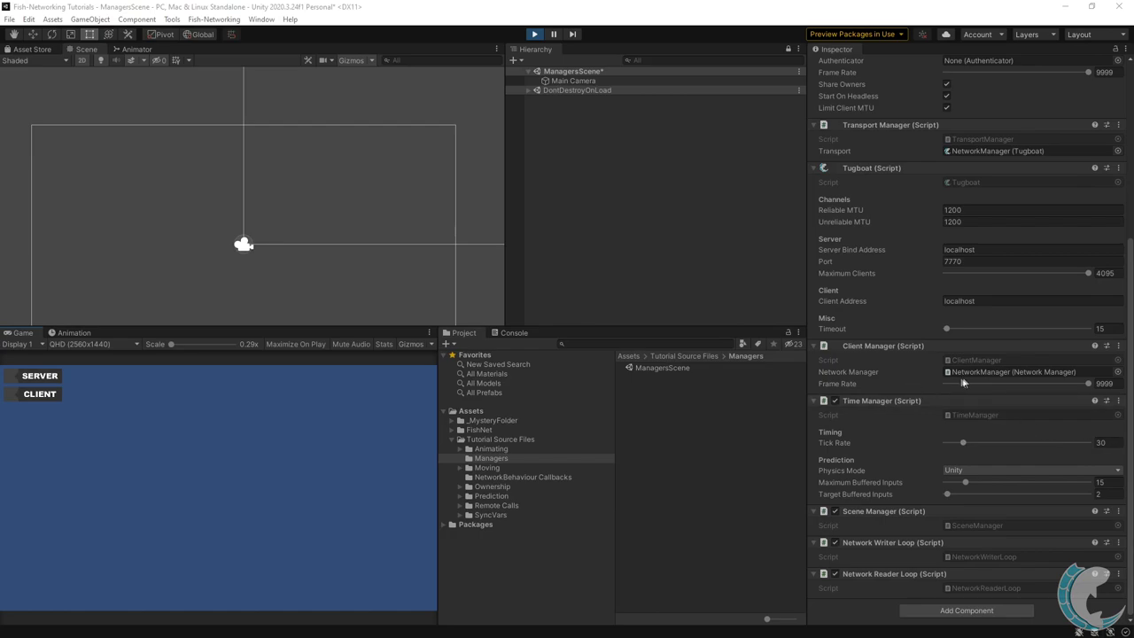
scroll(999, 390, up, 5)
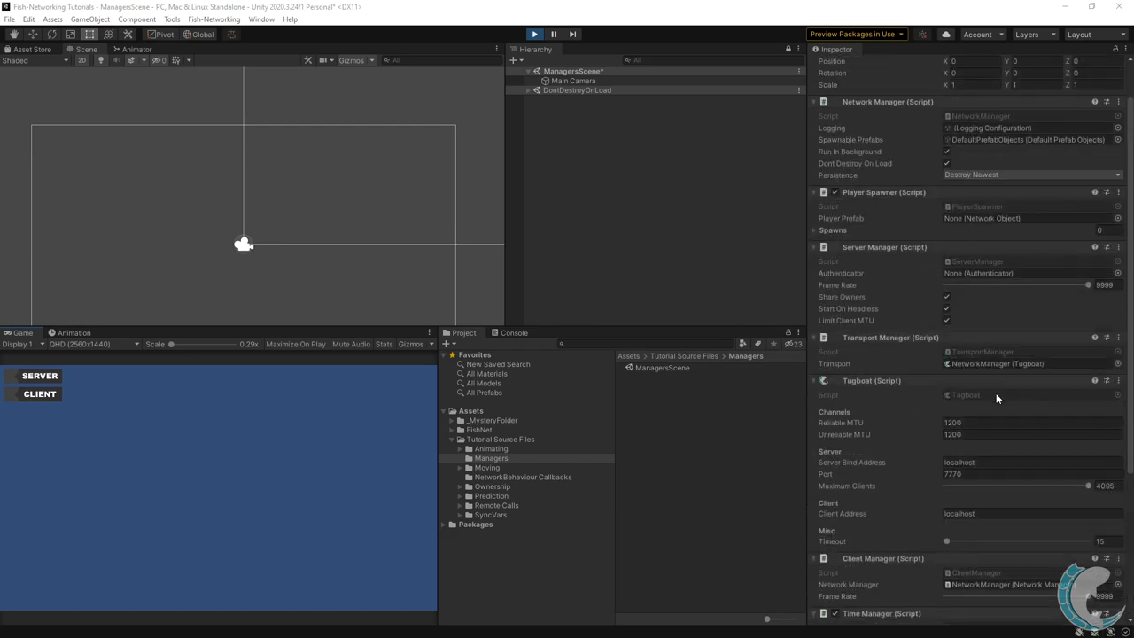
scroll(979, 398, down, 5)
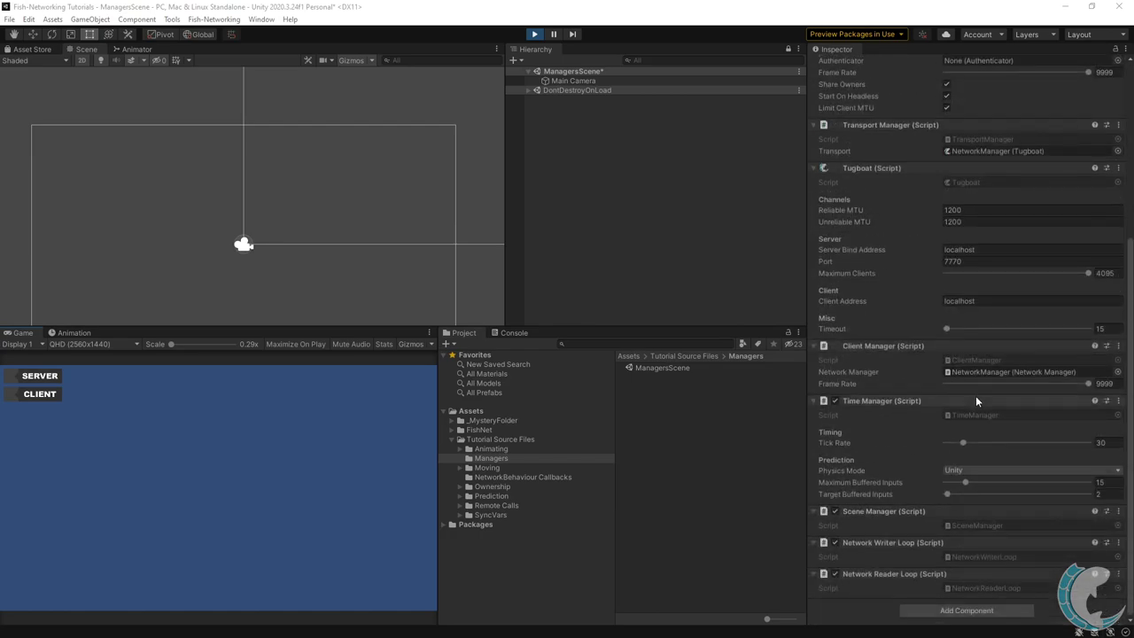
key(ctrl+p)
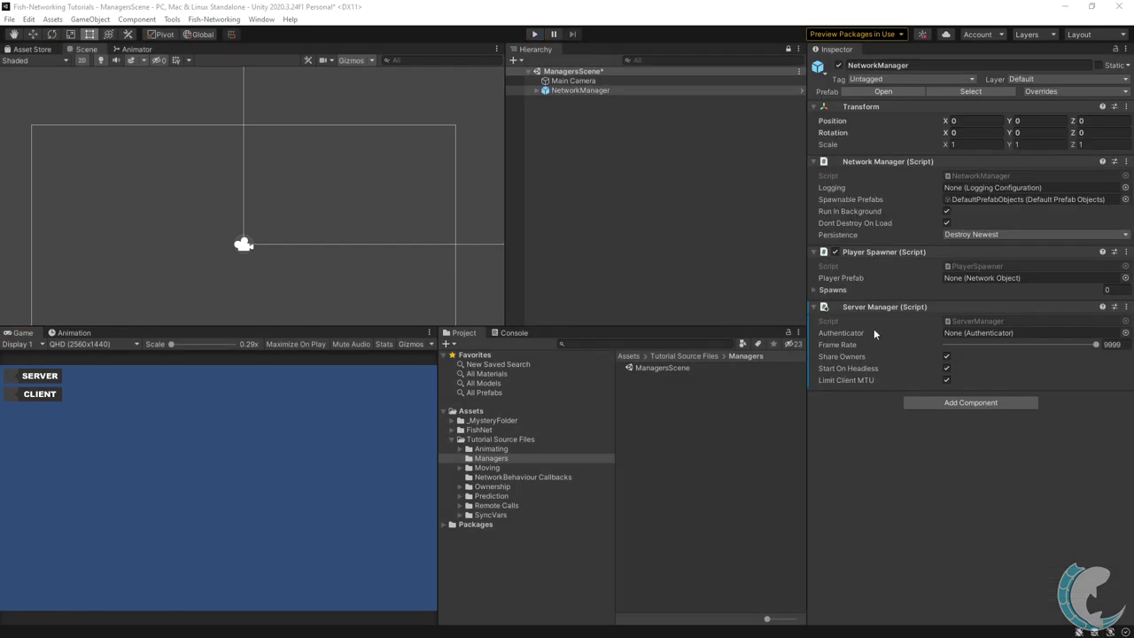
Read the Authenticator, Frame Rate and Share Owners tooltips on the NetworkManager object.
click(849, 332)
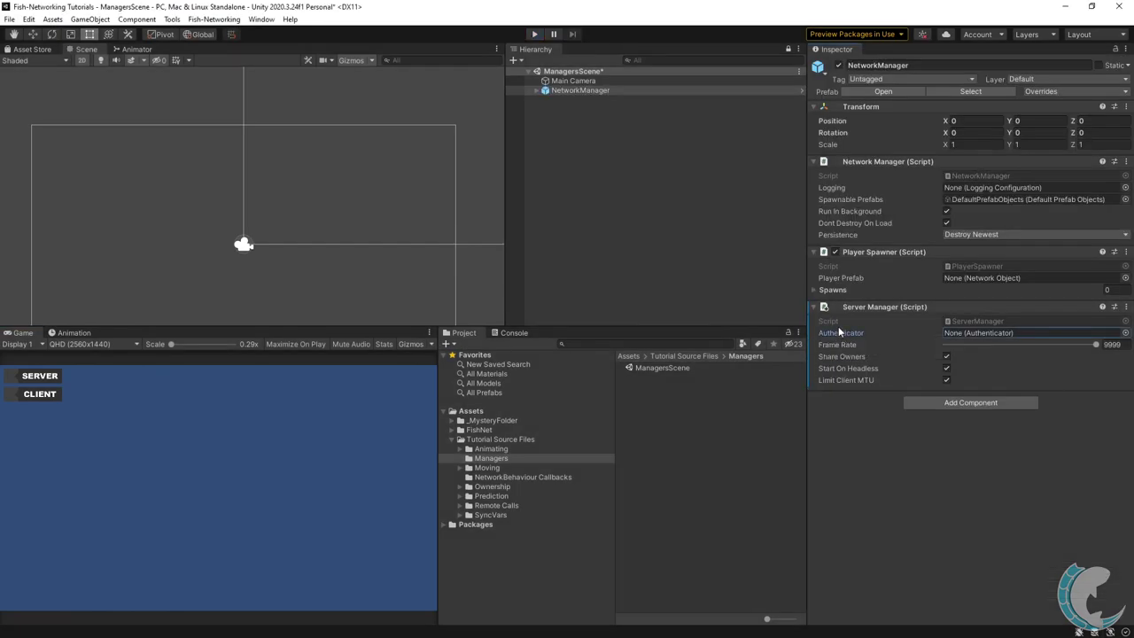
mouse_move(836, 337)
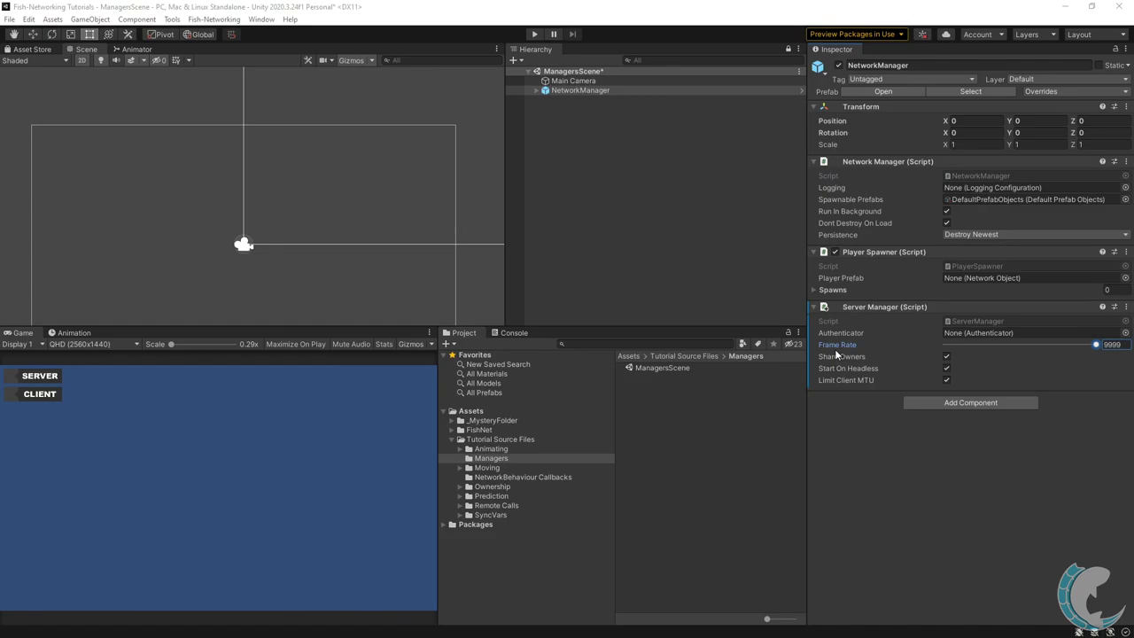
click(581, 90)
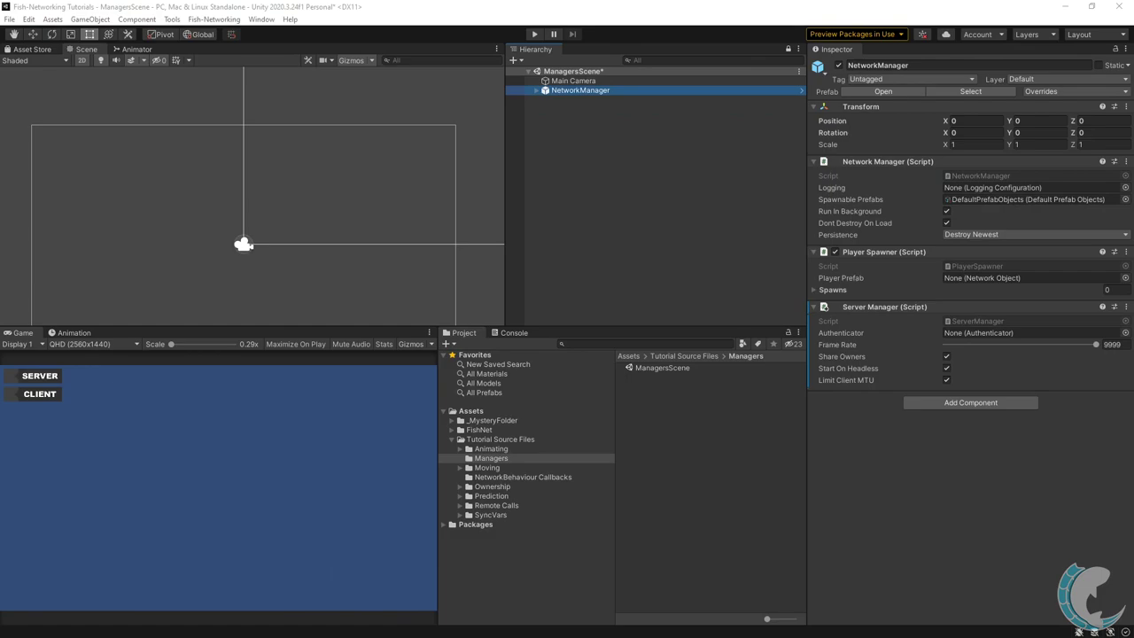
click(838, 345)
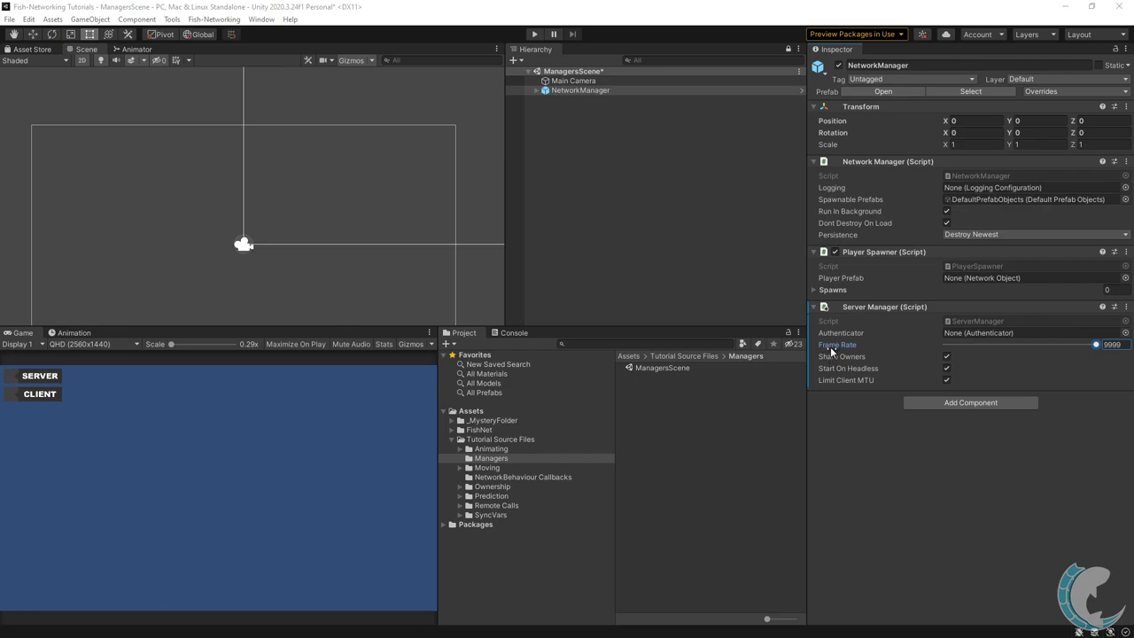
click(833, 356)
Toggle Share Owners off and back on, then turn off Limit Client MTU.
click(947, 357)
click(947, 357)
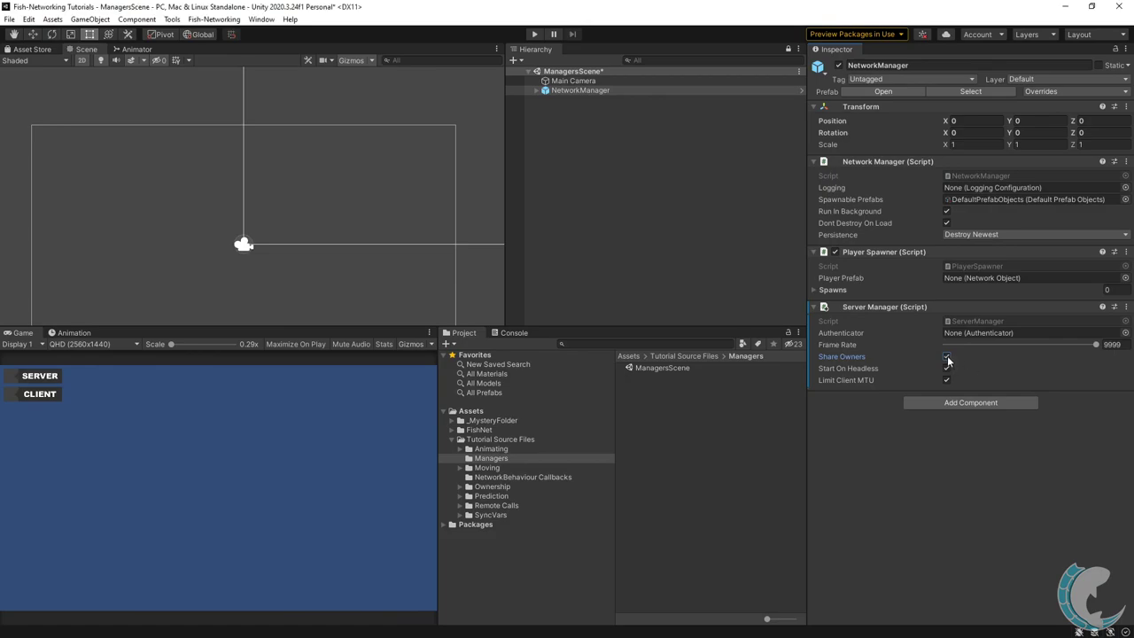
key(Tab)
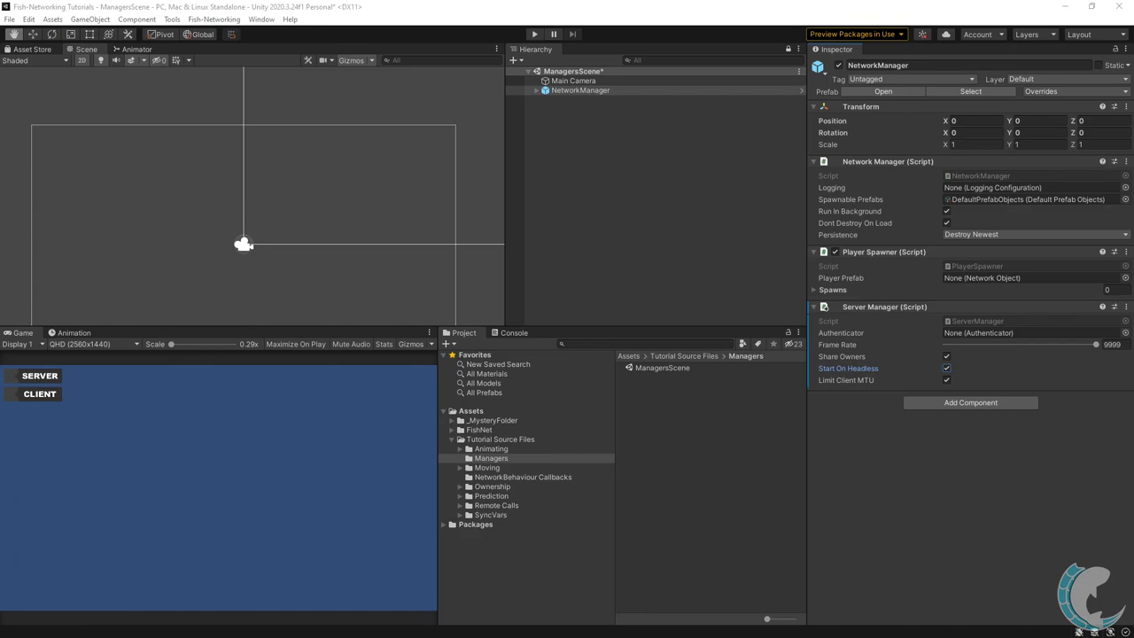
key(Tab)
key(t)
key(Tab)
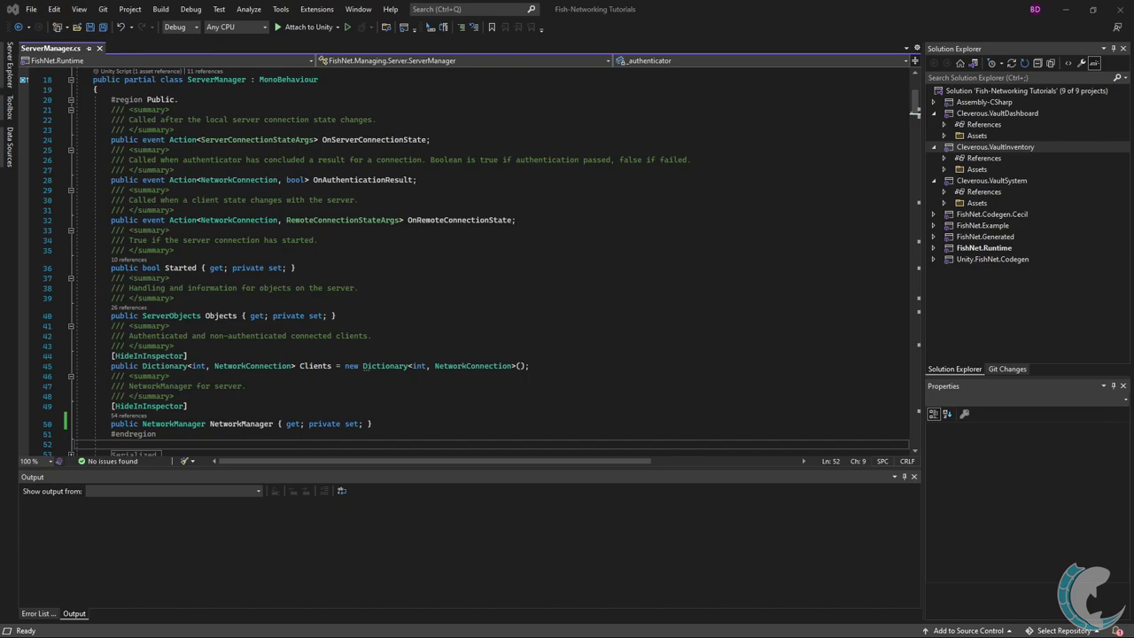
Select the OnServerConnectionState declaration, then find all references to OnAuthenticationResult.
drag(430, 139, 112, 139)
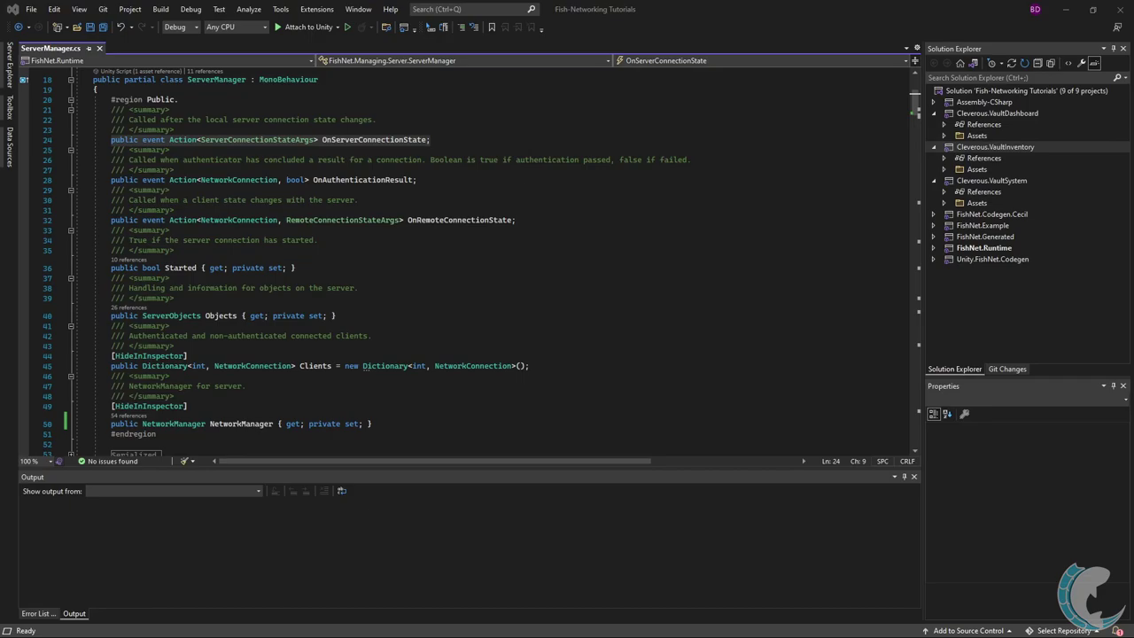
click(354, 180)
key(shift+F12)
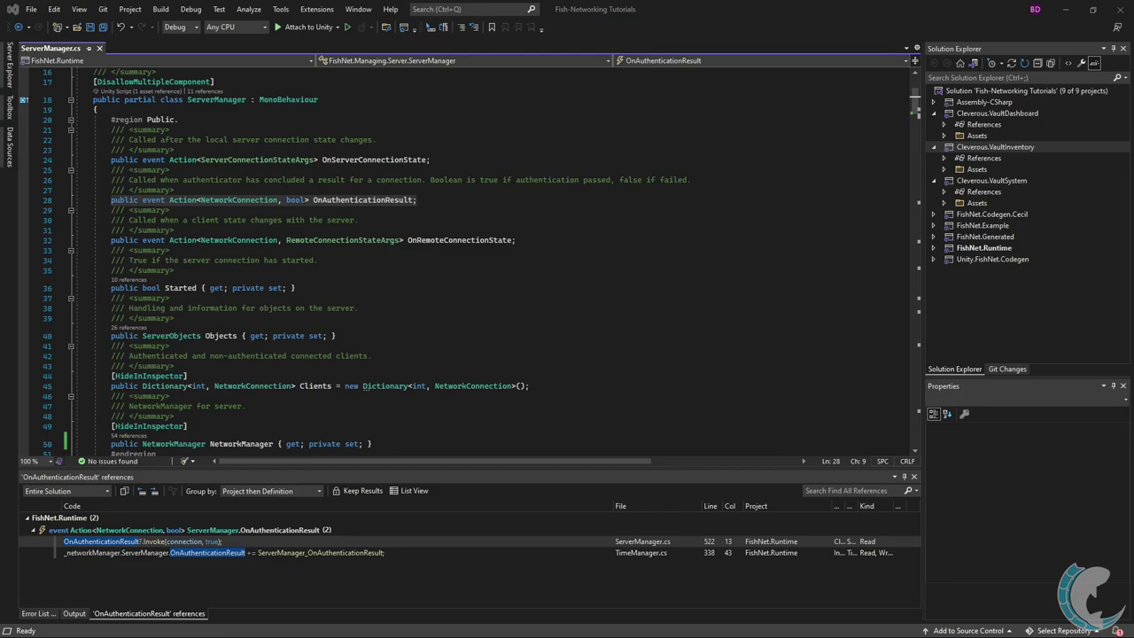
click(419, 199)
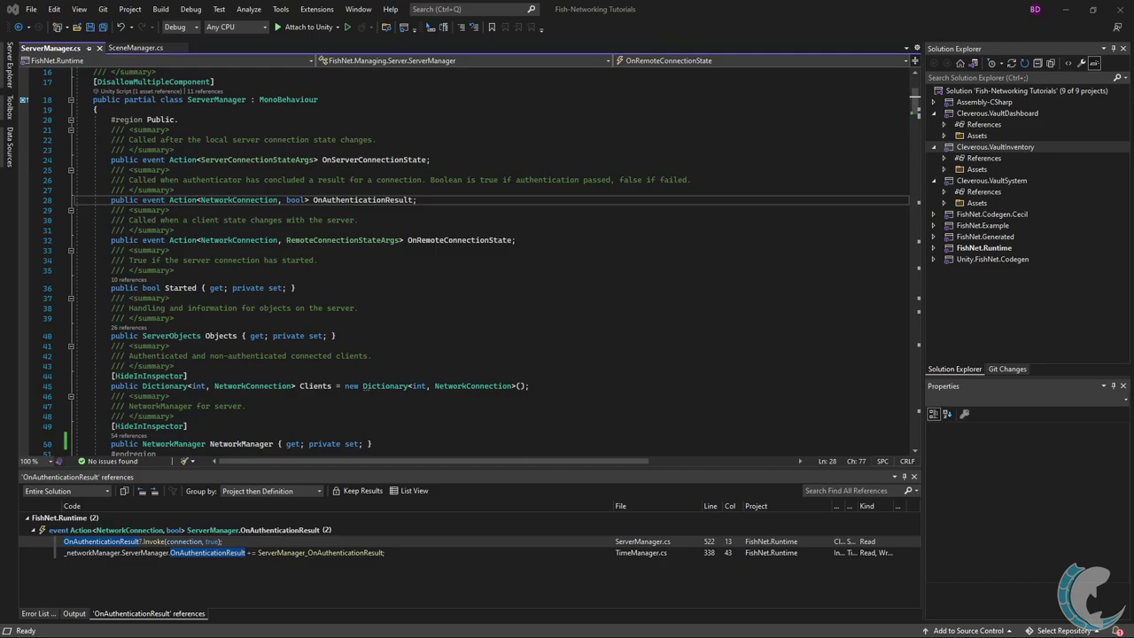
key(ctrl+Tab)
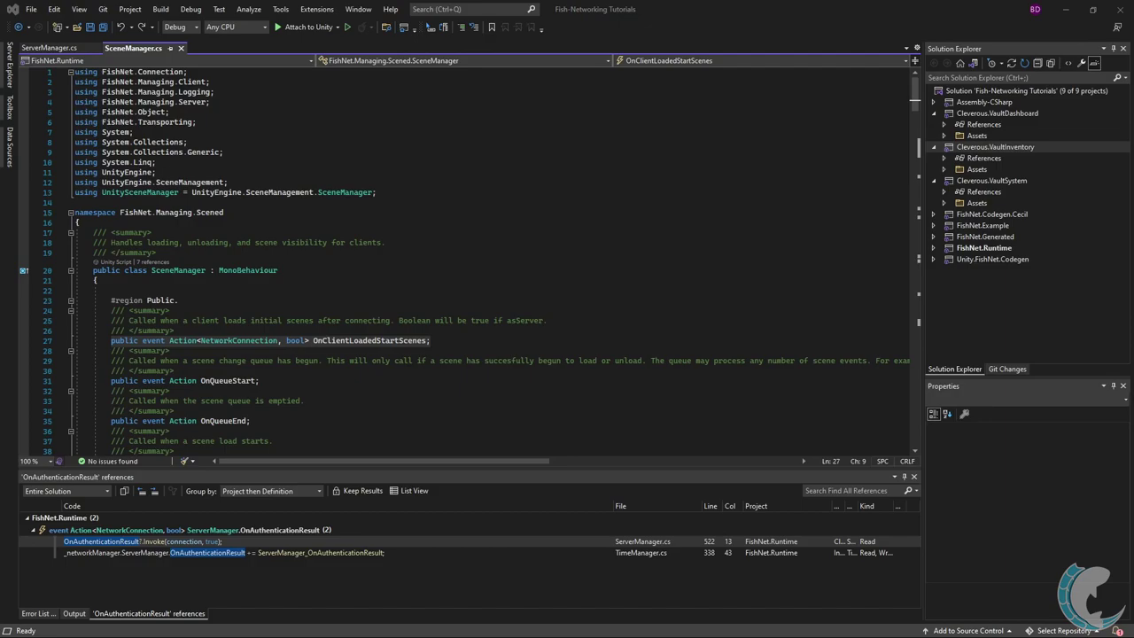
key(ctrl+minus)
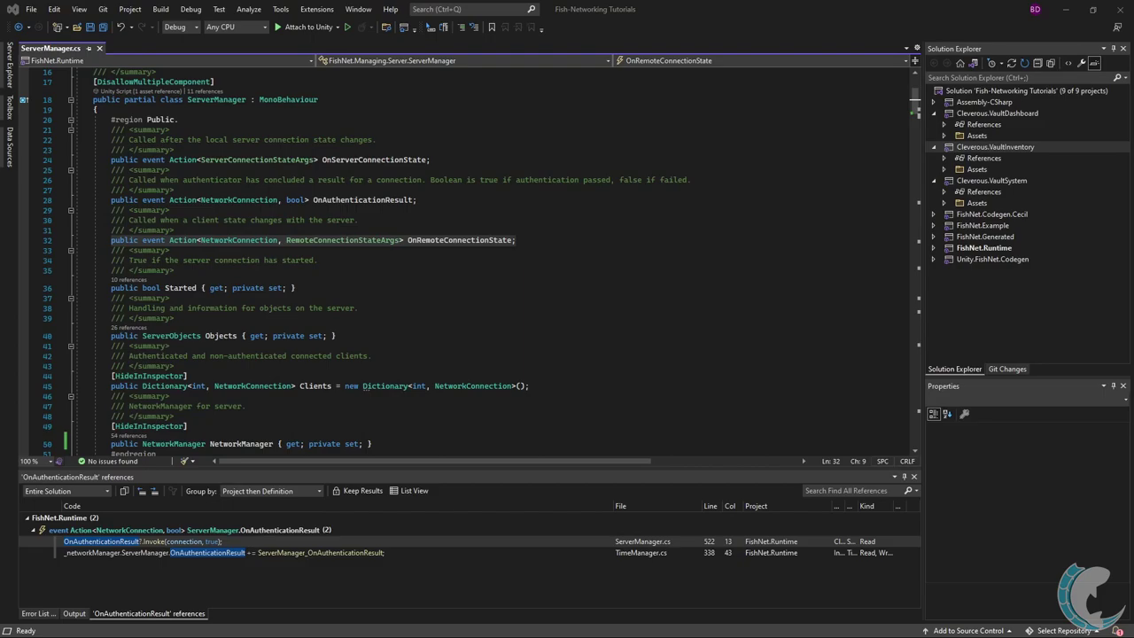
Move down to the Started property in ServerManager.cs.
key(Down)
key(Down)
key(Down)
key(Down)
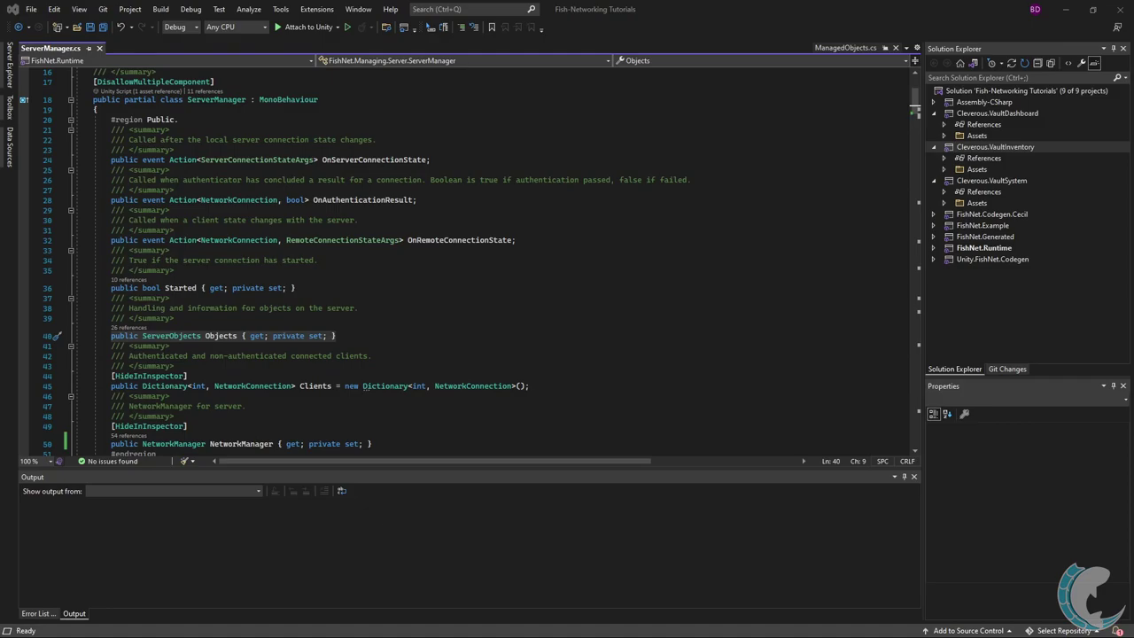
Close ManagedObjects.cs and go to the NetworkManager property in ServerManager.cs.
key(ctrl+minus)
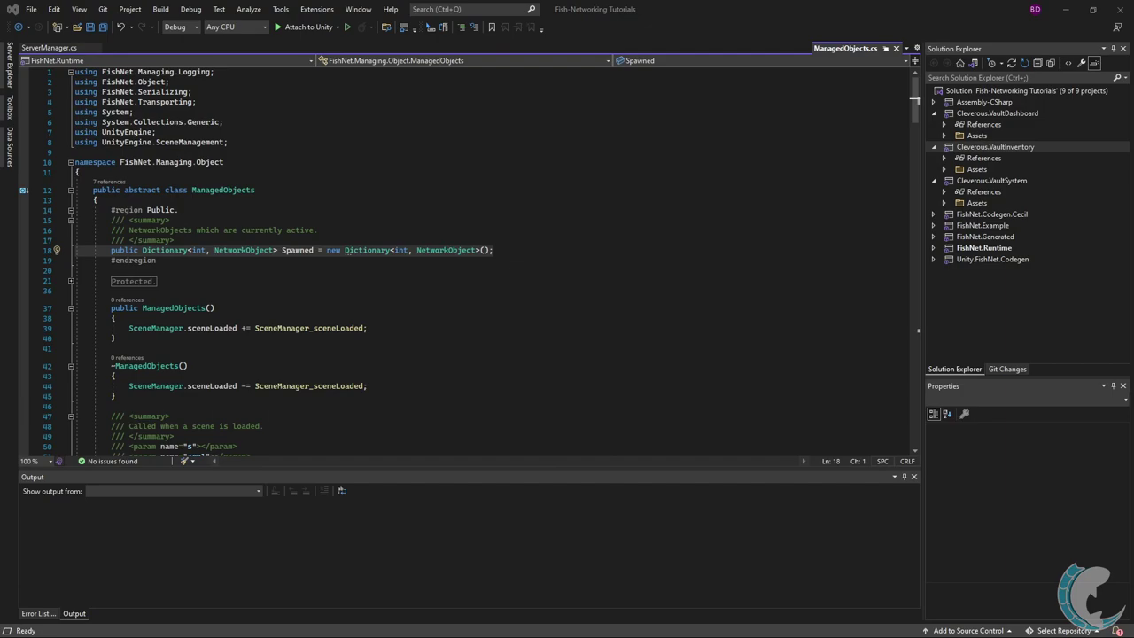
key(ctrl+F4)
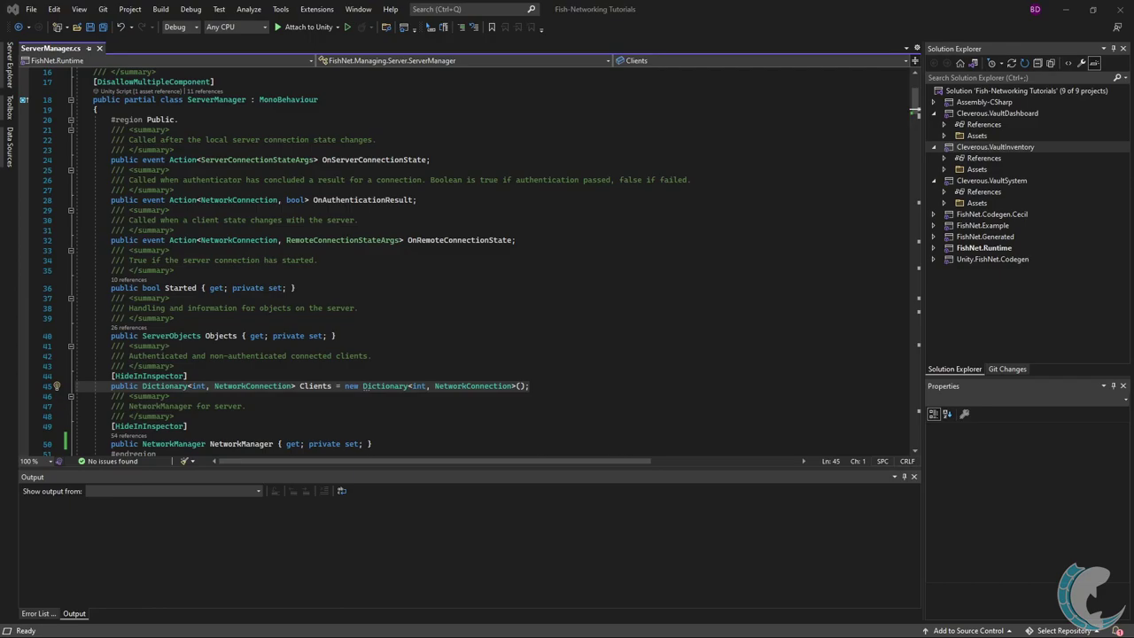
click(111, 443)
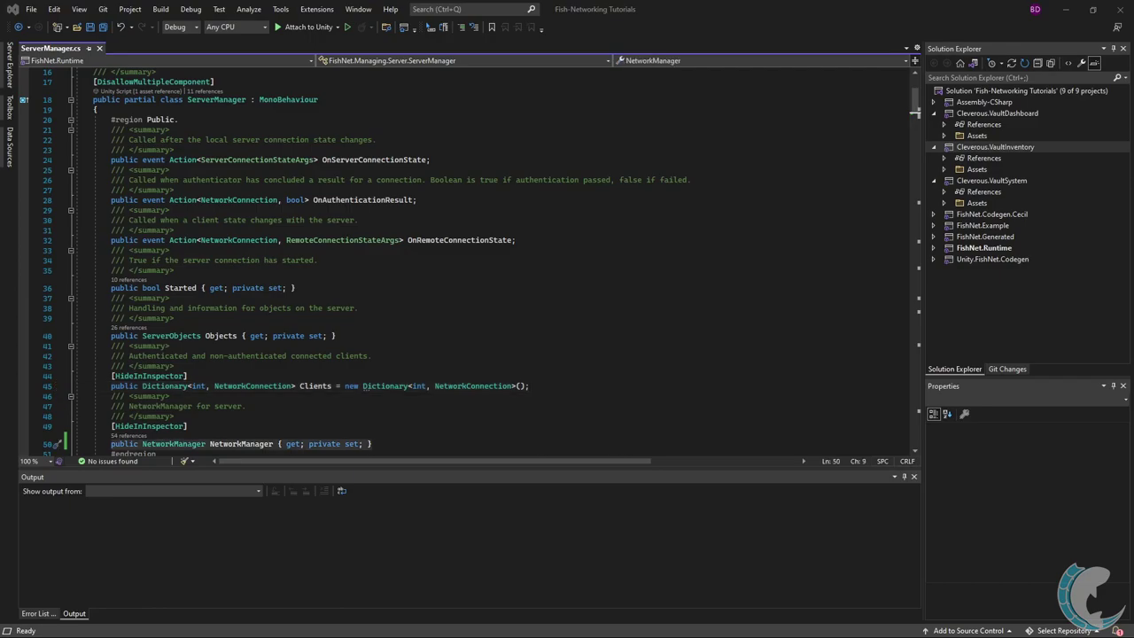